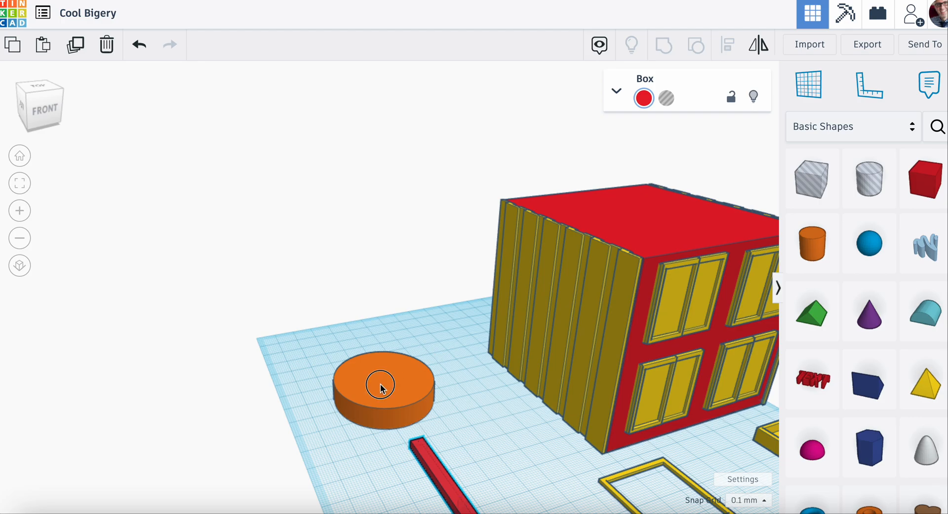
Place a polygon on the workplane beyond the flat orange cylinder and set its sides to 8.
{"action": "right_click_drag", "start_coordinate": [472, 415], "coordinate": [532, 438]}
{"action": "left_click", "coordinate": [860, 445]}
{"action": "left_click_drag", "start_coordinate": [859, 448], "coordinate": [275, 350]}
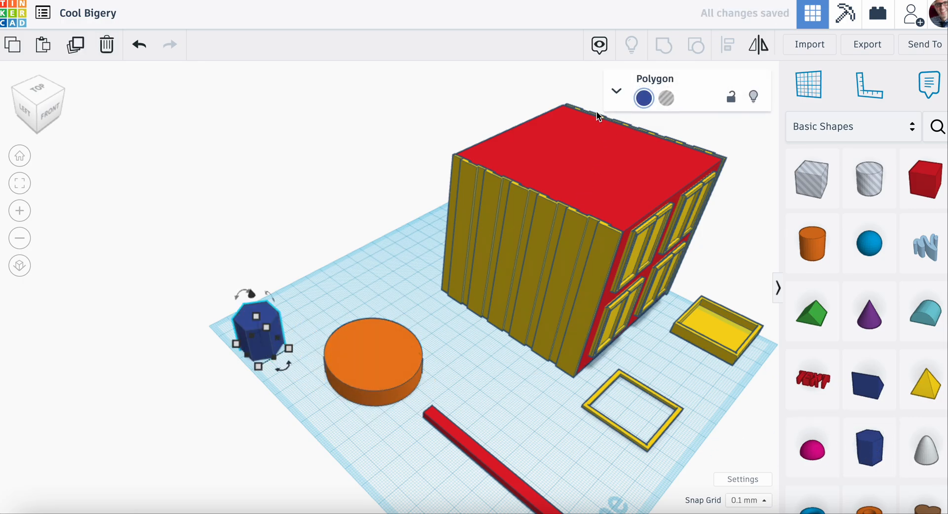
{"action": "left_click", "coordinate": [618, 92]}
{"action": "left_click_drag", "start_coordinate": [683, 203], "coordinate": [691, 202]}
Try replacing the flat orange cylinder with a new default cylinder, and bring the original back.
{"action": "left_click", "coordinate": [391, 363]}
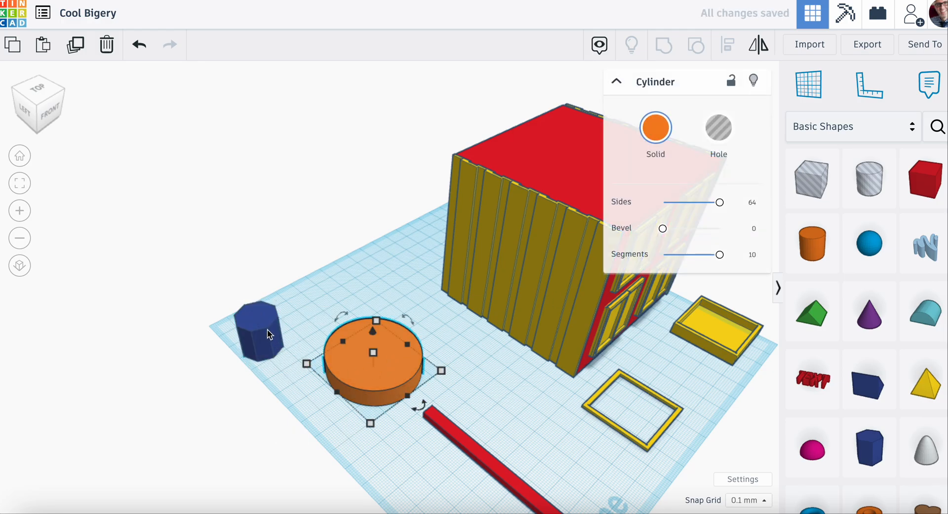
{"action": "key", "text": "Delete"}
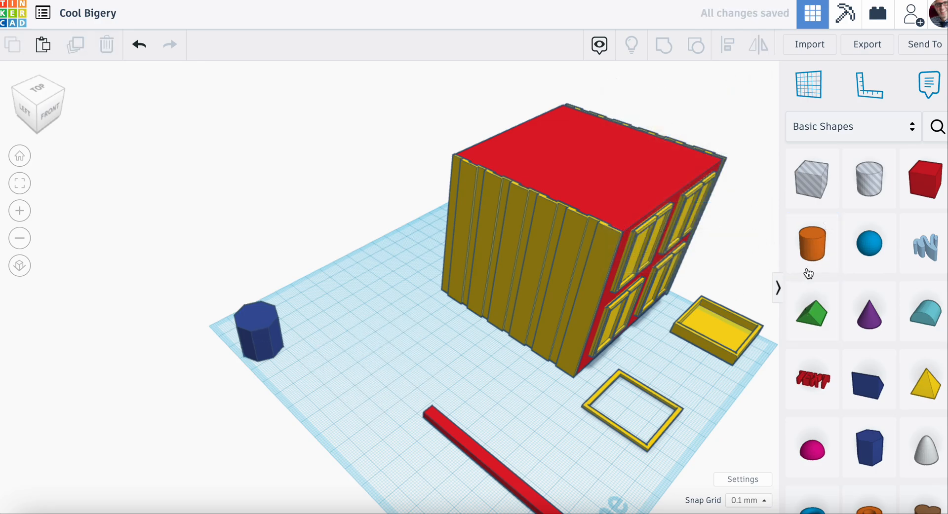
{"action": "left_click_drag", "start_coordinate": [812, 245], "coordinate": [393, 358]}
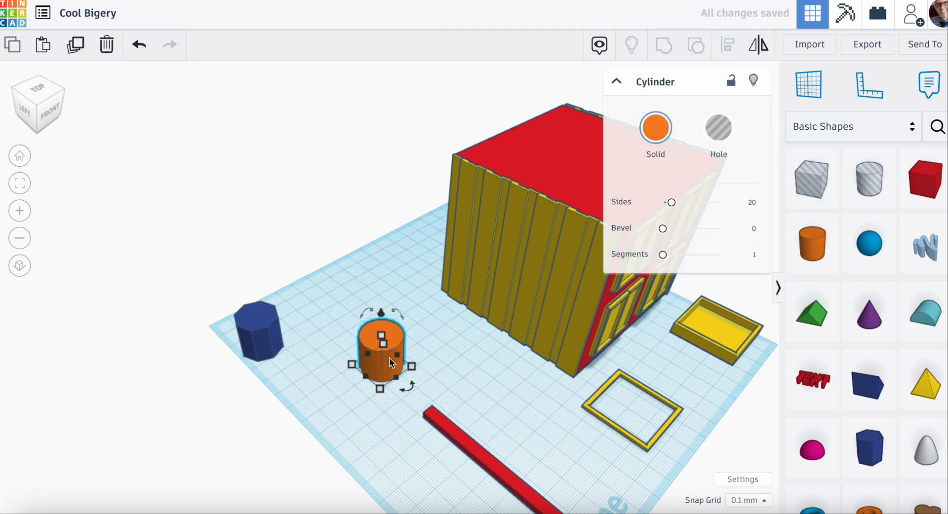
{"action": "key", "text": "Delete"}
{"action": "key", "text": "ctrl+v"}
Reduce the flat orange cylinder's number of sides, move it back beside the building, and place the blue polygon in front of it.
{"action": "left_click_drag", "start_coordinate": [378, 353], "coordinate": [360, 275]}
{"action": "left_click_drag", "start_coordinate": [720, 206], "coordinate": [642, 205]}
{"action": "left_click_drag", "start_coordinate": [380, 289], "coordinate": [349, 254]}
{"action": "left_click_drag", "start_coordinate": [262, 320], "coordinate": [340, 361]}
Try putting the blue polygon on the building's red roof using a temporary workplane, and undo it.
{"action": "key", "text": "Delete"}
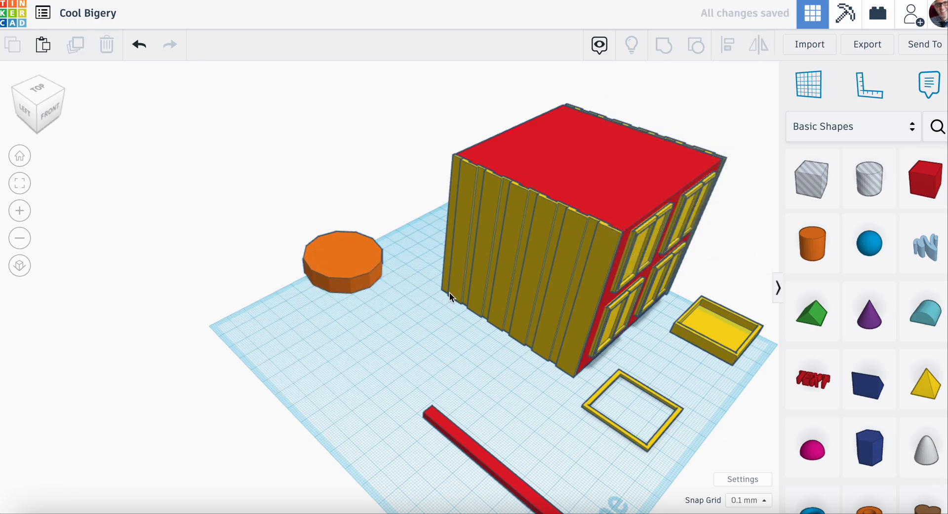
{"action": "left_click", "coordinate": [577, 170]}
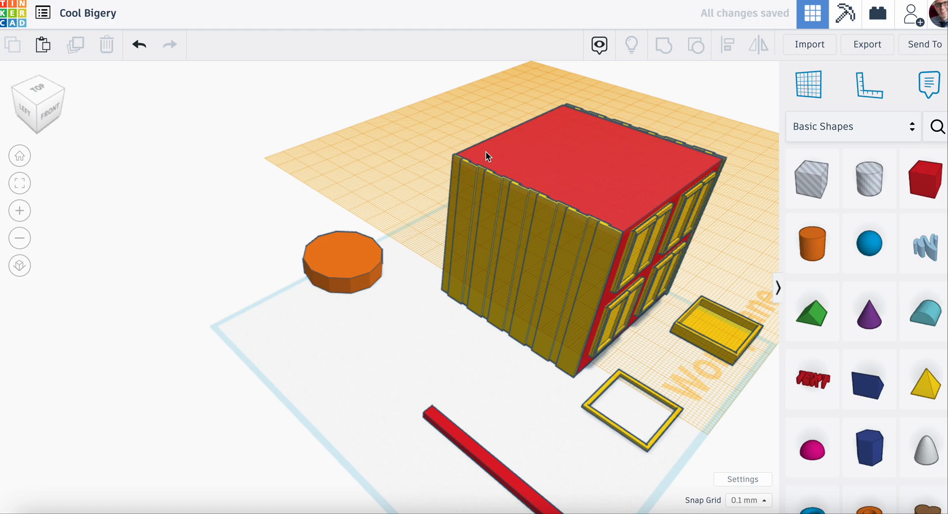
{"action": "key", "text": "ctrl+v"}
{"action": "left_click_drag", "start_coordinate": [591, 121], "coordinate": [588, 158]}
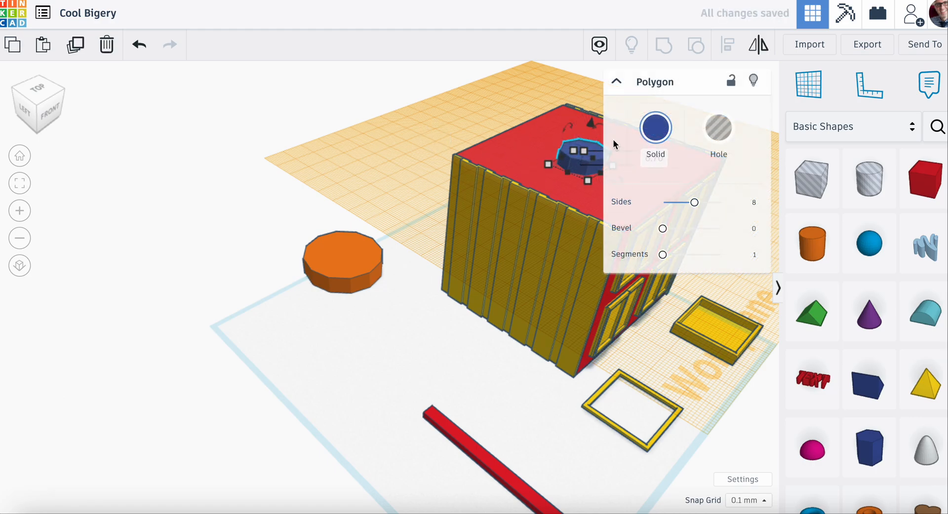
{"action": "key", "text": "ctrl+z"}
{"action": "key", "text": "ctrl+z"}
{"action": "key", "text": "ctrl+z"}
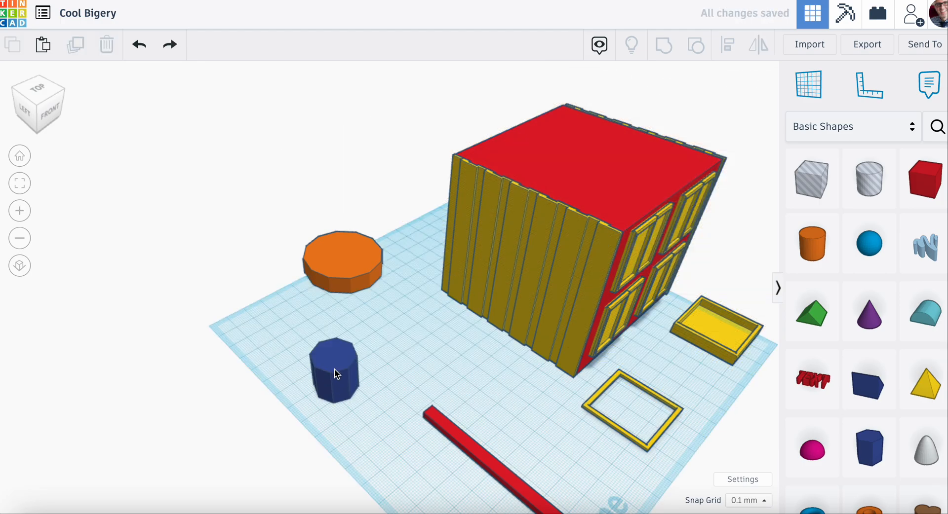
Resize the blue polygon into a wide, flat octagon and position it in front of the orange cylinder.
{"action": "left_click", "coordinate": [334, 372]}
{"action": "left_click_drag", "start_coordinate": [370, 391], "coordinate": [450, 365]}
{"action": "left_click_drag", "start_coordinate": [400, 300], "coordinate": [400, 380]}
{"action": "left_click_drag", "start_coordinate": [482, 397], "coordinate": [534, 392]}
{"action": "left_click_drag", "start_coordinate": [420, 388], "coordinate": [389, 373]}
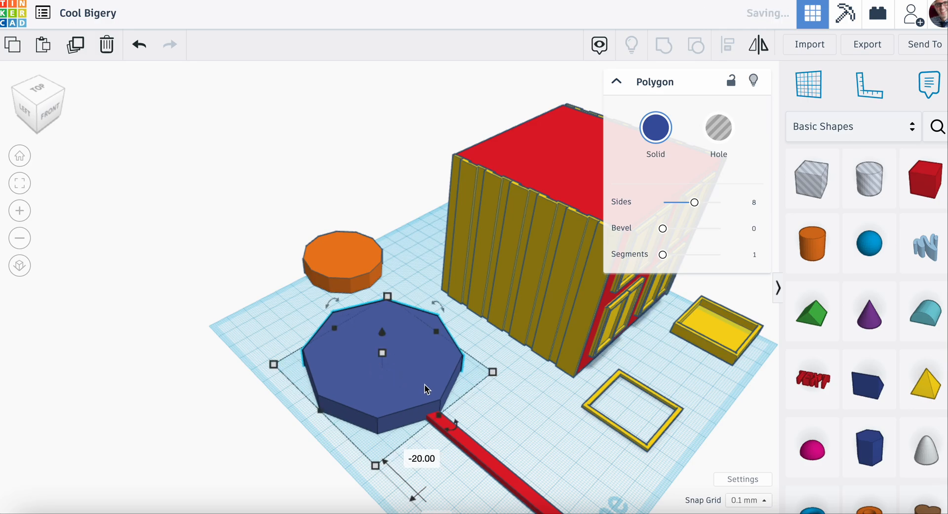
Move the red bar clear of the blue octagon and make the octagon about 13.8 mm tall.
{"action": "left_click", "coordinate": [479, 457]}
{"action": "left_click_drag", "start_coordinate": [473, 445], "coordinate": [514, 450]}
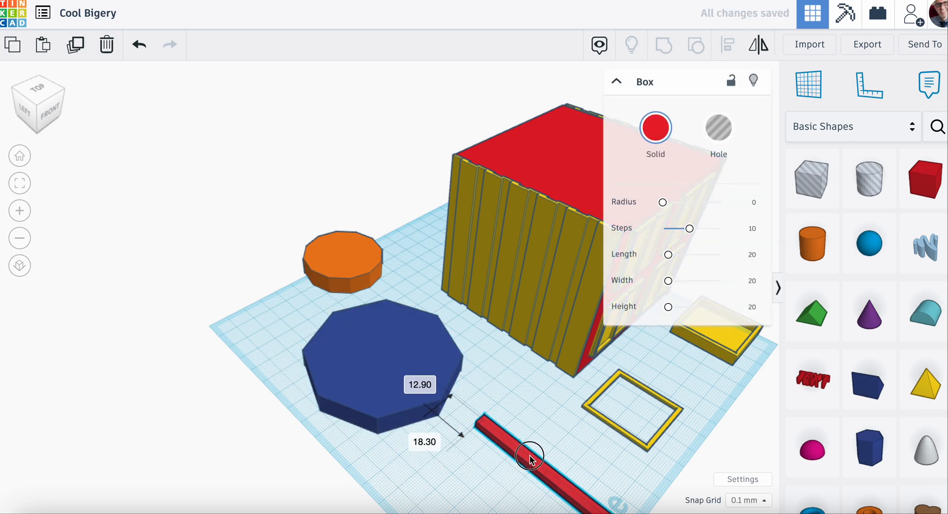
{"action": "left_click", "coordinate": [390, 363]}
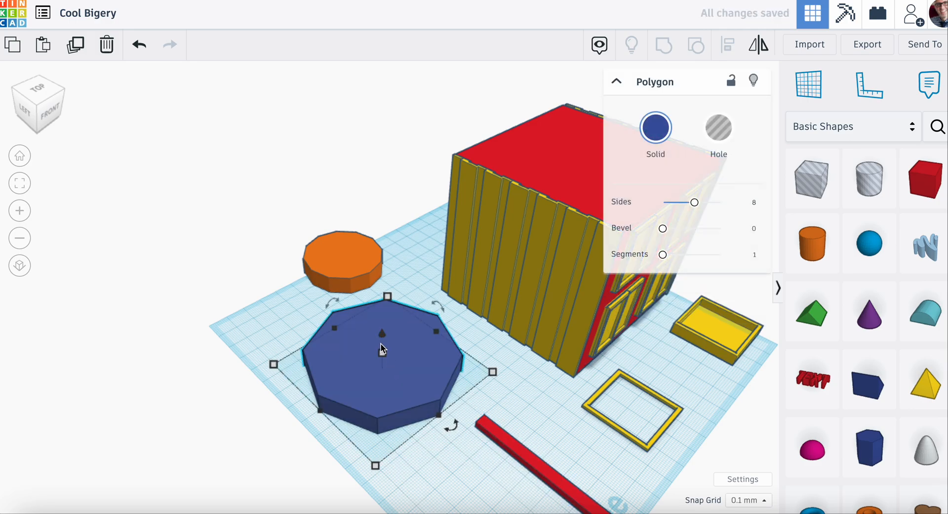
{"action": "mouse_move", "coordinate": [384, 340]}
{"action": "left_mouse_down"}
{"action": "mouse_move", "coordinate": [383, 353]}
{"action": "mouse_move", "coordinate": [383, 339]}
{"action": "left_mouse_up"}
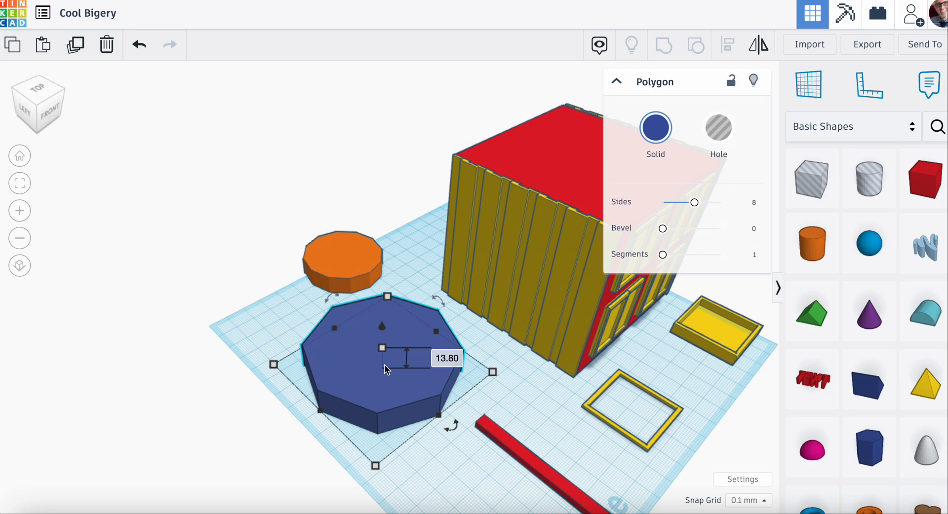
Duplicate the octagon beside the original, turn the copy into a hole, and scale it down slightly in proportion.
{"action": "left_click_drag", "start_coordinate": [370, 402], "coordinate": [186, 378], "text": "alt"}
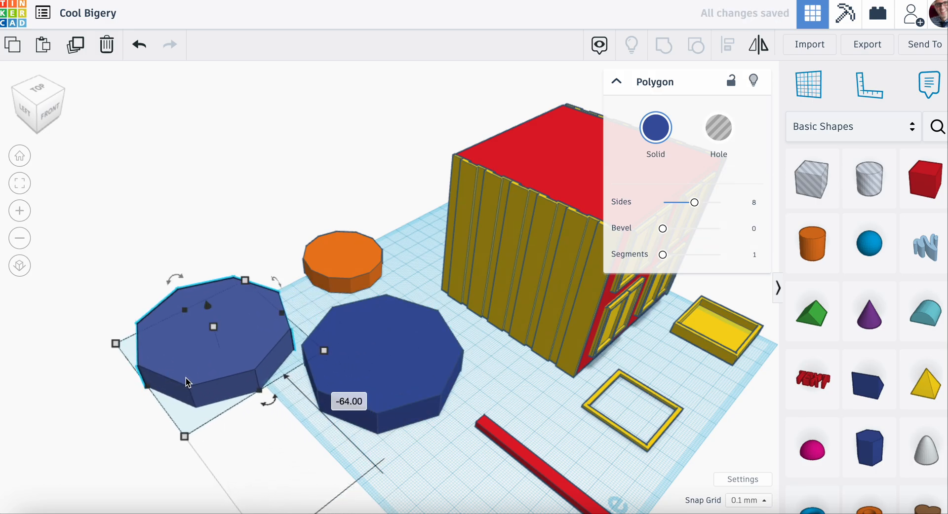
{"action": "left_click", "coordinate": [719, 128]}
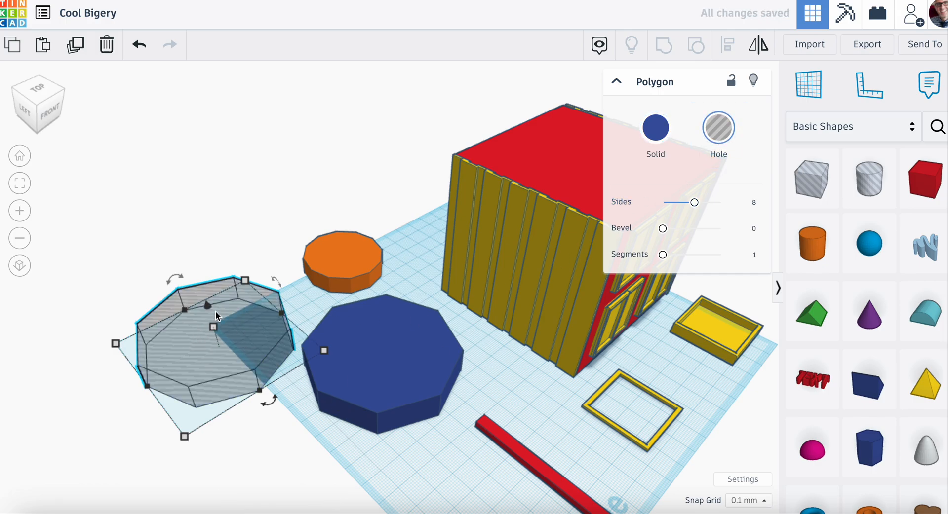
{"action": "left_click_drag", "start_coordinate": [213, 328], "coordinate": [280, 382]}
{"action": "left_click_drag", "start_coordinate": [435, 392], "coordinate": [409, 391], "text": "shift"}
Centre the octagonal hole inside the solid blue octagon, leaving an even rim all around.
{"action": "left_click_drag", "start_coordinate": [306, 379], "coordinate": [378, 363]}
{"action": "right_click_drag", "start_coordinate": [270, 389], "coordinate": [374, 458]}
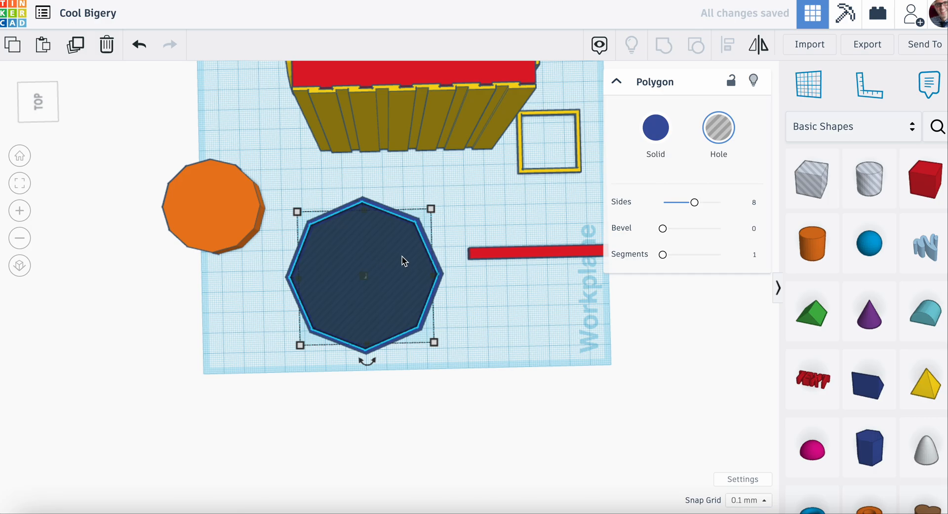
{"action": "scroll", "coordinate": [381, 263], "scroll_direction": "up", "scroll_amount": 3}
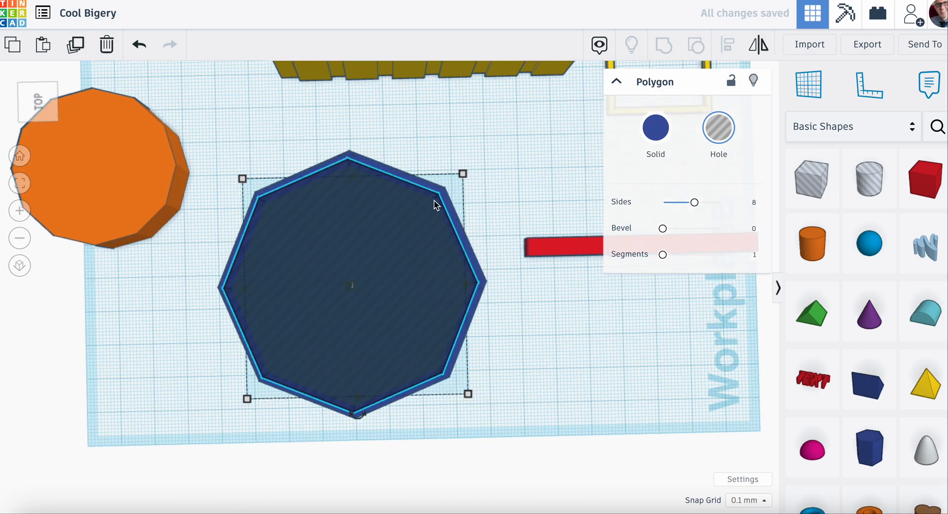
{"action": "right_click_drag", "start_coordinate": [523, 412], "coordinate": [429, 266]}
{"action": "left_click_drag", "start_coordinate": [366, 221], "coordinate": [371, 252]}
{"action": "right_click_drag", "start_coordinate": [371, 252], "coordinate": [302, 408]}
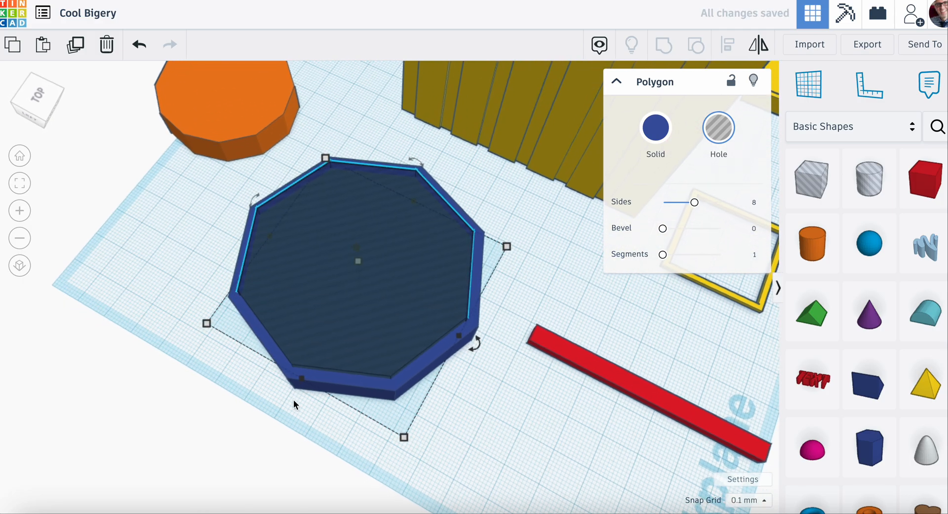
Group the octagonal hole with the solid octagon to cut out a hollow ring.
{"action": "left_click", "coordinate": [271, 337], "text": "shift"}
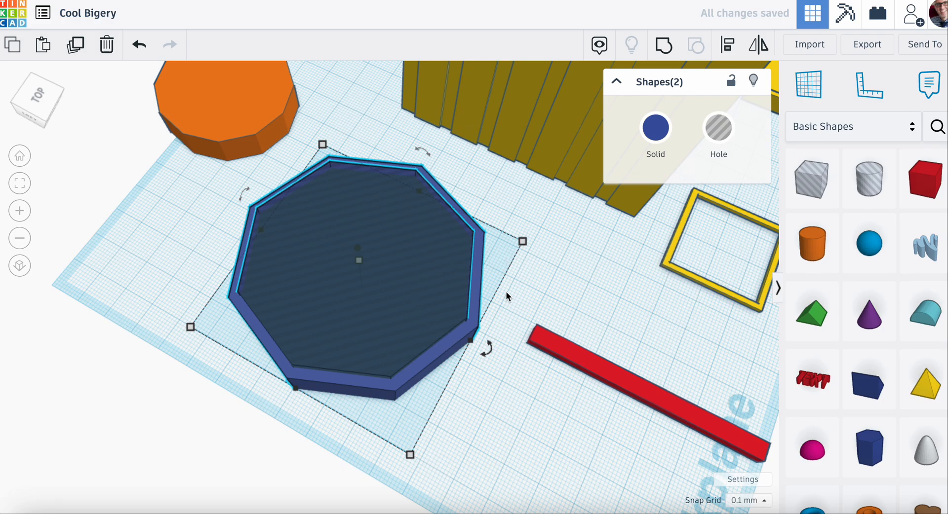
{"action": "key", "text": "ctrl+g"}
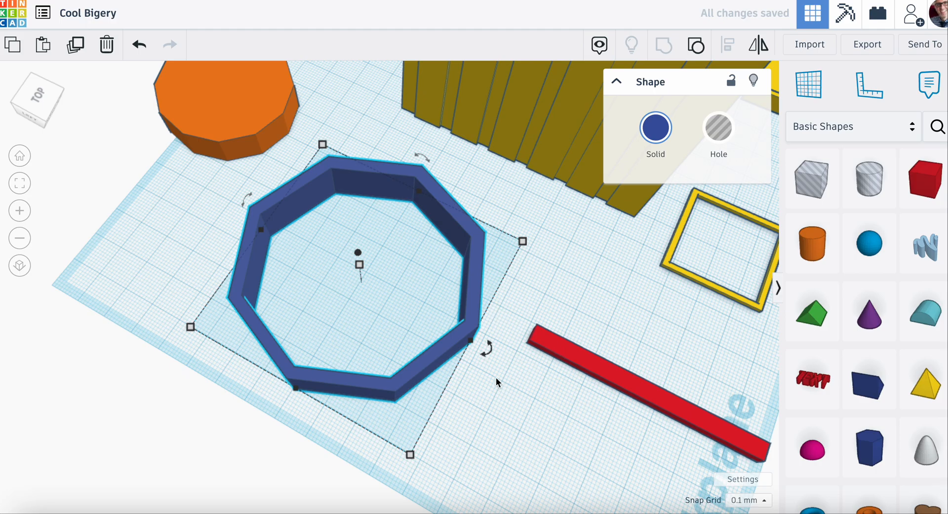
{"action": "scroll", "coordinate": [508, 402], "scroll_direction": "down", "scroll_amount": 2}
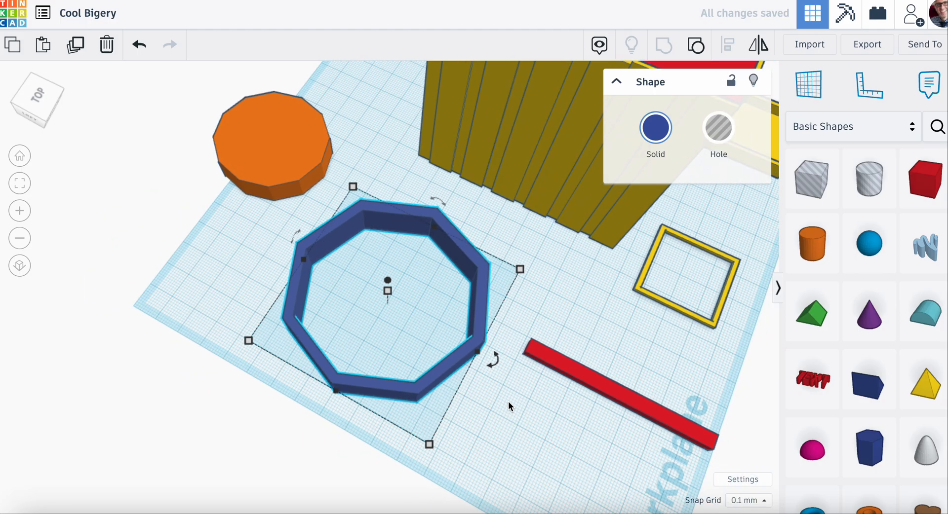
Try rotating and resizing the red bar against the side of the octagonal ring, and undo it.
{"action": "right_click_drag", "start_coordinate": [526, 421], "coordinate": [583, 356]}
{"action": "left_click", "coordinate": [602, 340]}
{"action": "left_click_drag", "start_coordinate": [600, 339], "coordinate": [532, 380]}
{"action": "left_click_drag", "start_coordinate": [699, 420], "coordinate": [687, 464]}
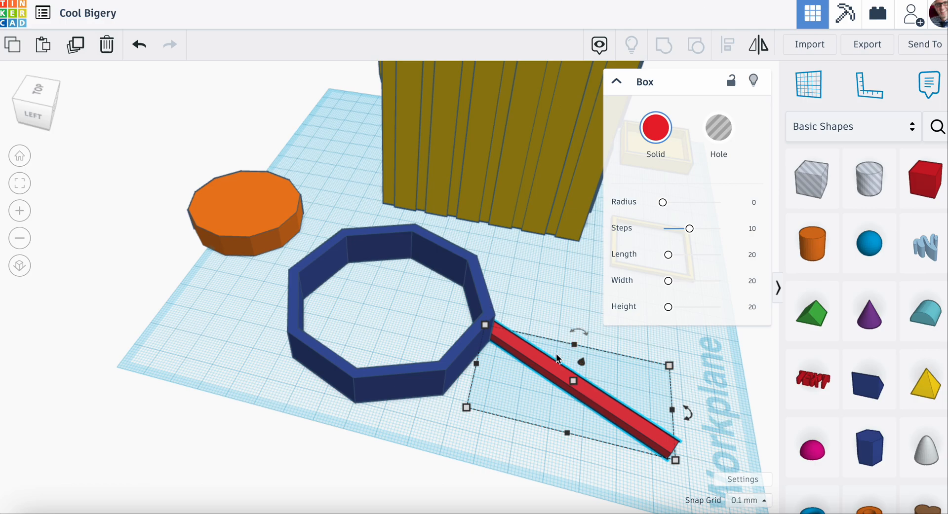
{"action": "mouse_move", "coordinate": [667, 364]}
{"action": "left_mouse_down"}
{"action": "mouse_move", "coordinate": [698, 338]}
{"action": "mouse_move", "coordinate": [635, 380]}
{"action": "mouse_move", "coordinate": [707, 358]}
{"action": "mouse_move", "coordinate": [620, 381]}
{"action": "mouse_move", "coordinate": [697, 342]}
{"action": "mouse_move", "coordinate": [609, 372]}
{"action": "mouse_move", "coordinate": [603, 365]}
{"action": "mouse_move", "coordinate": [673, 345]}
{"action": "mouse_move", "coordinate": [666, 355]}
{"action": "mouse_move", "coordinate": [585, 363]}
{"action": "mouse_move", "coordinate": [719, 332]}
{"action": "mouse_move", "coordinate": [727, 387]}
{"action": "mouse_move", "coordinate": [684, 357]}
{"action": "left_mouse_up"}
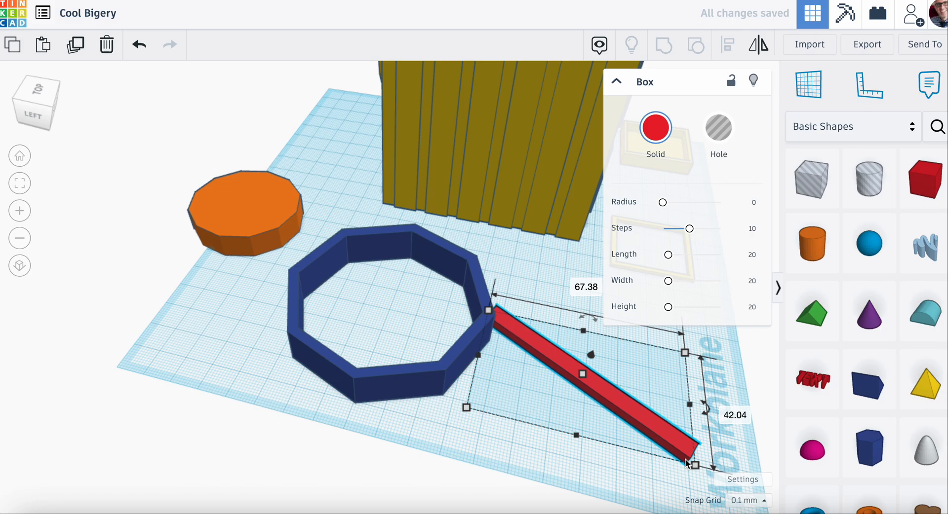
{"action": "key", "text": "ctrl+z"}
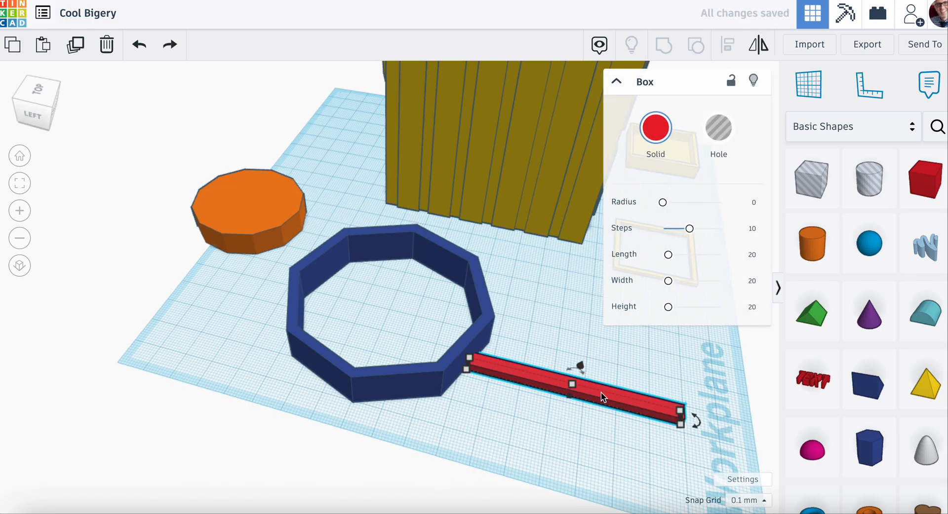
Move the red bar away from the octagonal ring and rotate the ring by -22.5° on the workplane.
{"action": "left_click_drag", "start_coordinate": [570, 386], "coordinate": [529, 371]}
{"action": "left_click_drag", "start_coordinate": [590, 395], "coordinate": [665, 412]}
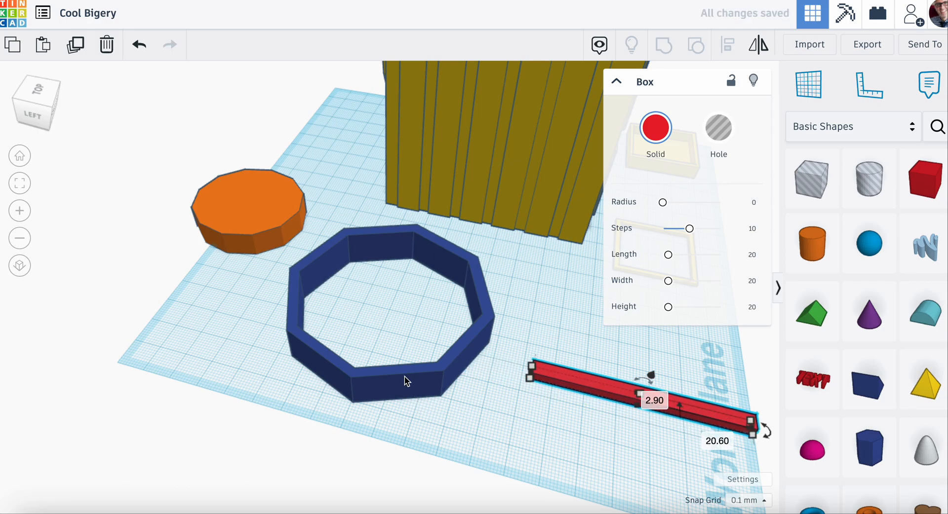
{"action": "left_click", "coordinate": [401, 378]}
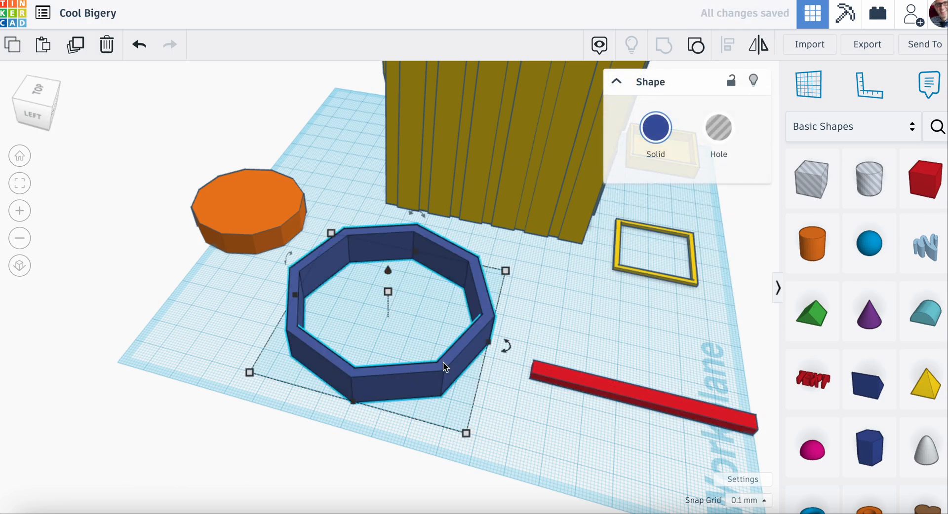
{"action": "mouse_move", "coordinate": [509, 352]}
{"action": "left_click_drag", "start_coordinate": [505, 351], "coordinate": [528, 311]}
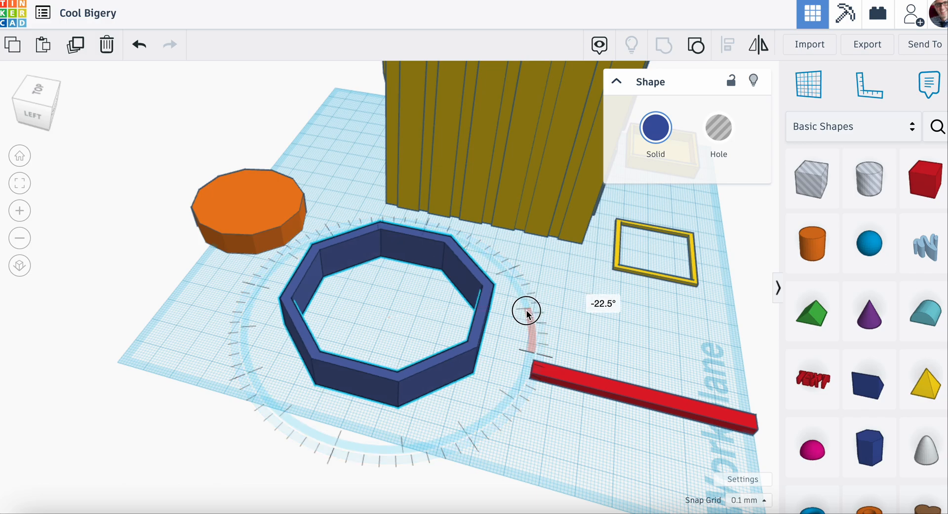
{"action": "left_click_drag", "start_coordinate": [527, 313], "coordinate": [481, 328]}
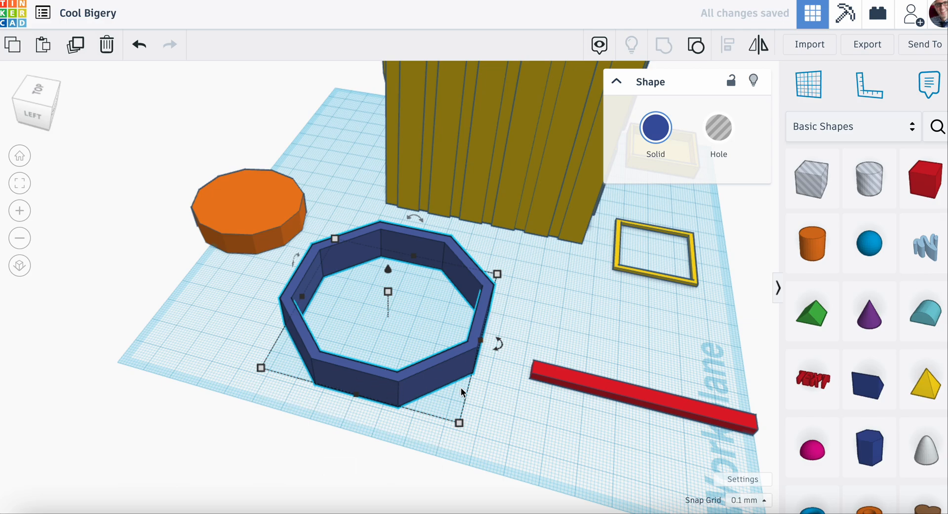
Move the red bar into the octagonal ring and lengthen it to span beyond the ring's sides.
{"action": "left_click_drag", "start_coordinate": [615, 386], "coordinate": [595, 370]}
{"action": "right_click_drag", "start_coordinate": [595, 370], "coordinate": [404, 446]}
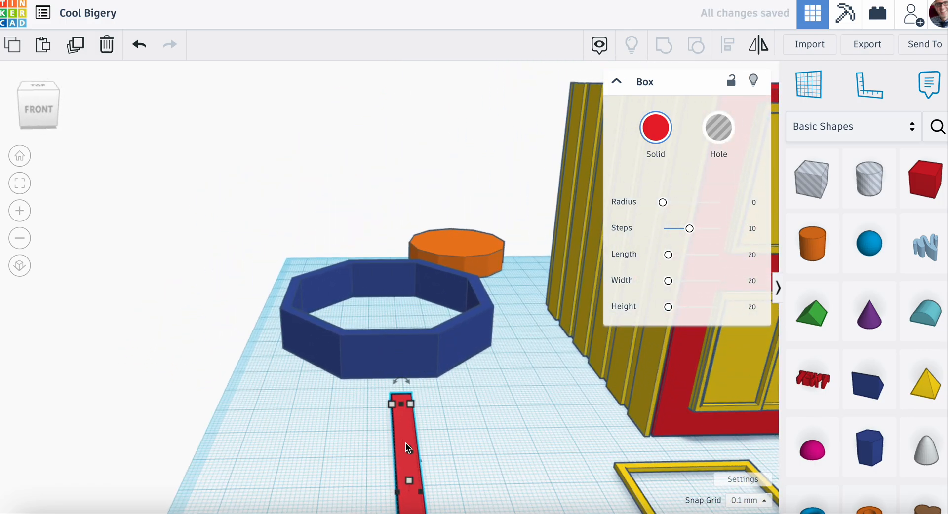
{"action": "left_click_drag", "start_coordinate": [403, 480], "coordinate": [380, 439]}
{"action": "right_click_drag", "start_coordinate": [379, 439], "coordinate": [463, 431]}
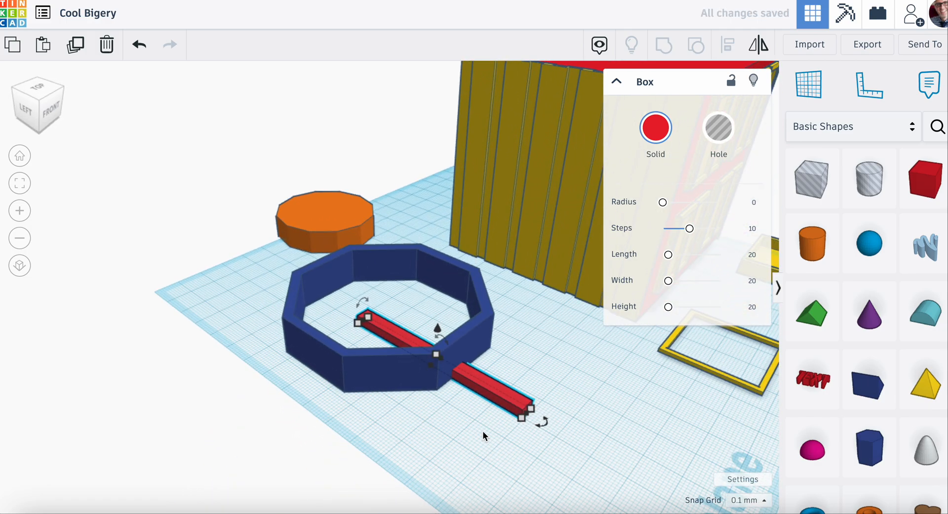
{"action": "left_click_drag", "start_coordinate": [529, 412], "coordinate": [665, 487]}
{"action": "left_click_drag", "start_coordinate": [612, 452], "coordinate": [481, 366]}
{"action": "right_click_drag", "start_coordinate": [481, 368], "coordinate": [412, 368]}
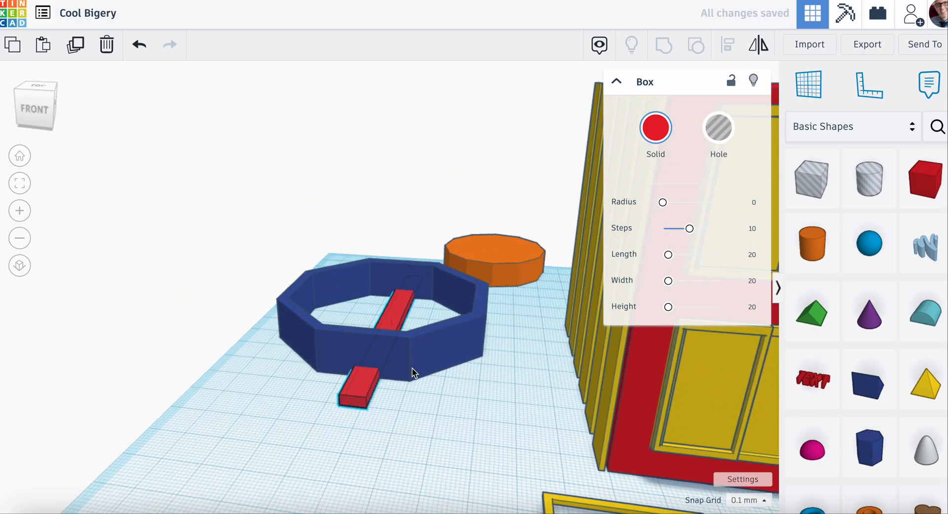
Thicken the red bar to about 11.7 mm tall and 12.3 mm wide, and centre it across the ring.
{"action": "left_click_drag", "start_coordinate": [393, 319], "coordinate": [386, 301]}
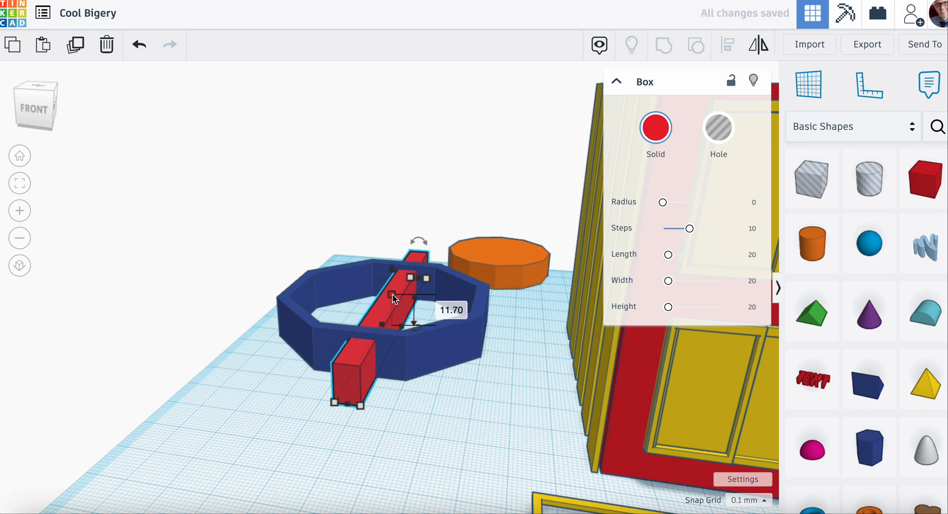
{"action": "left_click_drag", "start_coordinate": [394, 272], "coordinate": [393, 269]}
{"action": "left_click_drag", "start_coordinate": [401, 324], "coordinate": [417, 325]}
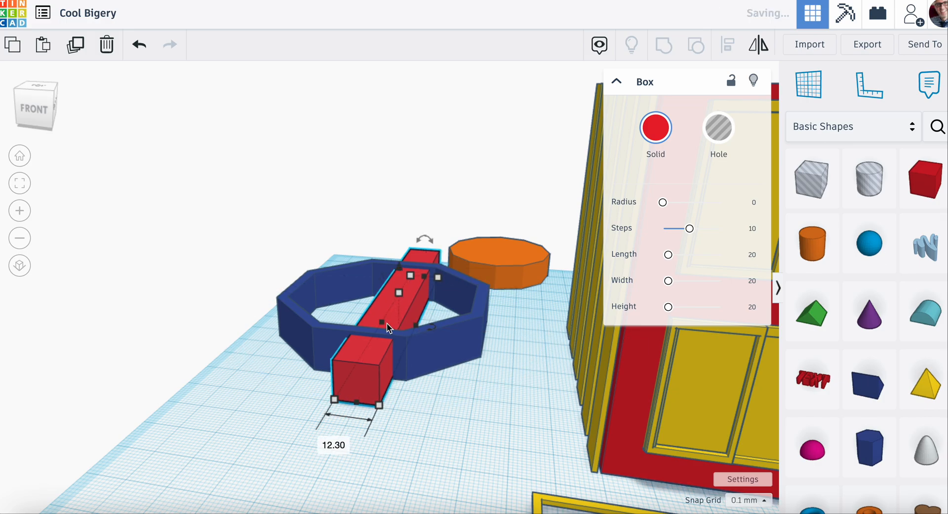
{"action": "right_click_drag", "start_coordinate": [272, 335], "coordinate": [376, 324]}
{"action": "left_click_drag", "start_coordinate": [379, 322], "coordinate": [352, 326]}
{"action": "right_click_drag", "start_coordinate": [352, 325], "coordinate": [533, 243]}
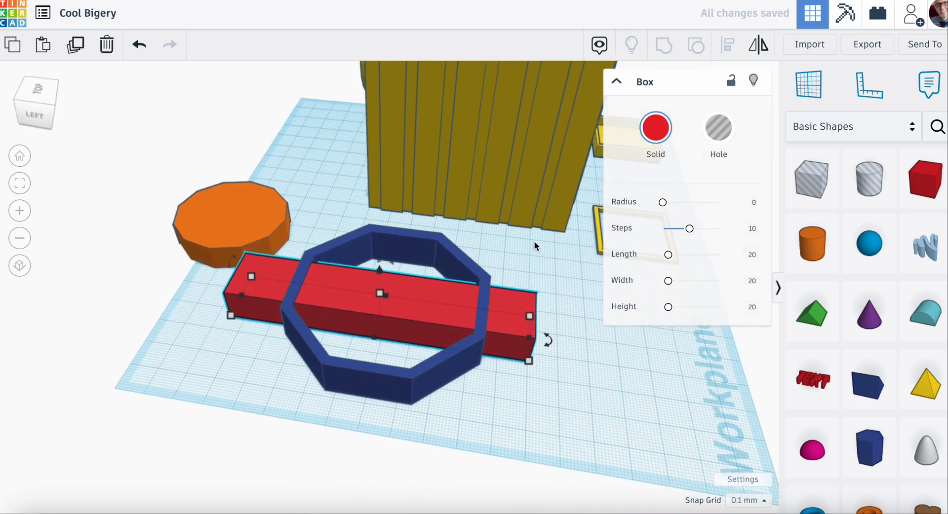
Turn the red bar into a hole and trim its underside and top to fit within the octagonal ring's height.
{"action": "left_click", "coordinate": [719, 129]}
{"action": "right_click_drag", "start_coordinate": [489, 302], "coordinate": [406, 284]}
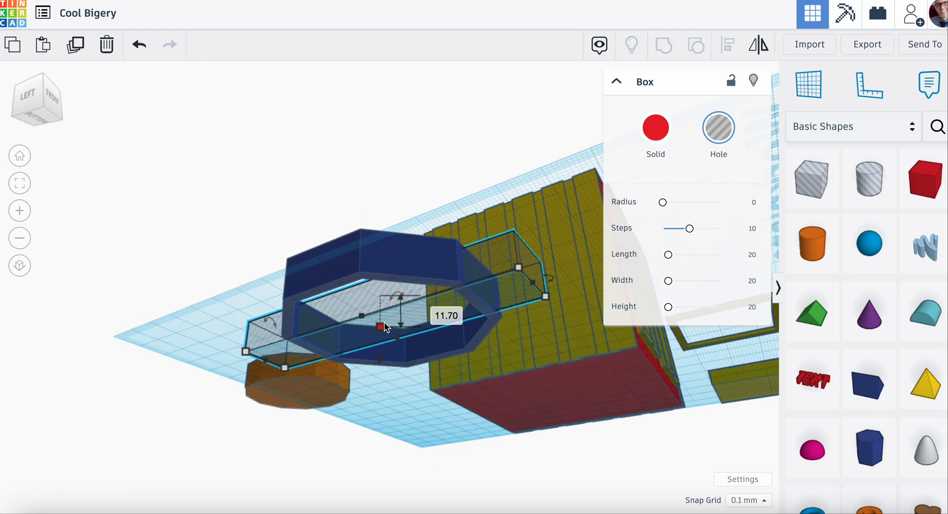
{"action": "left_click_drag", "start_coordinate": [384, 320], "coordinate": [384, 320]}
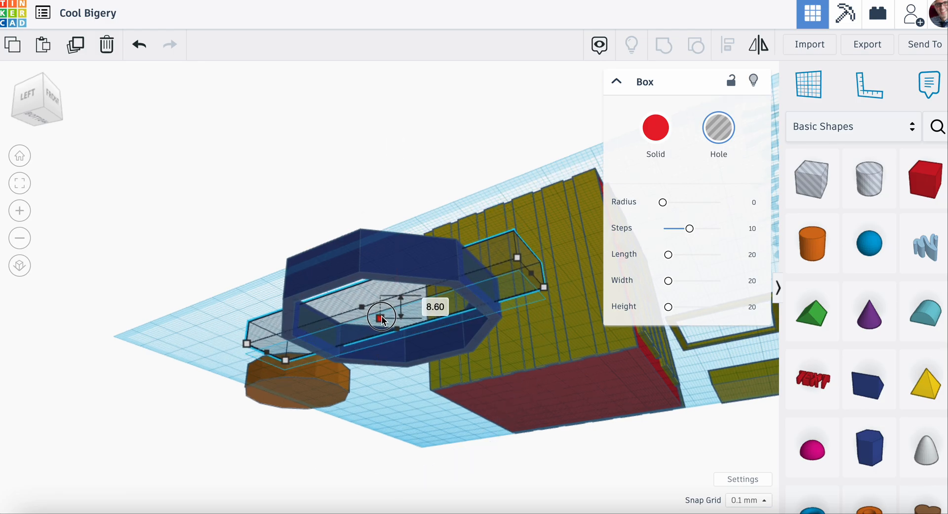
{"action": "right_click_drag", "start_coordinate": [440, 327], "coordinate": [434, 297]}
{"action": "scroll", "coordinate": [431, 300], "scroll_direction": "up", "scroll_amount": 5}
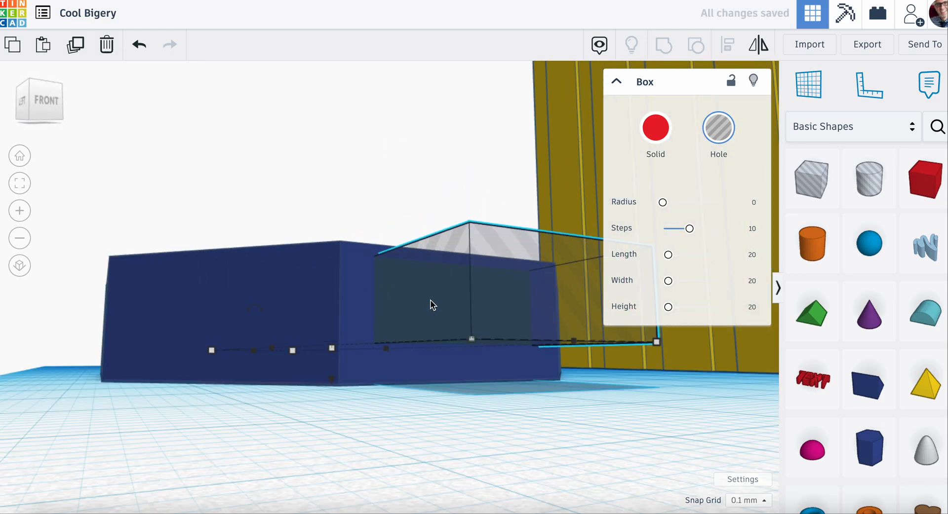
{"action": "right_click_drag", "start_coordinate": [434, 329], "coordinate": [292, 345]}
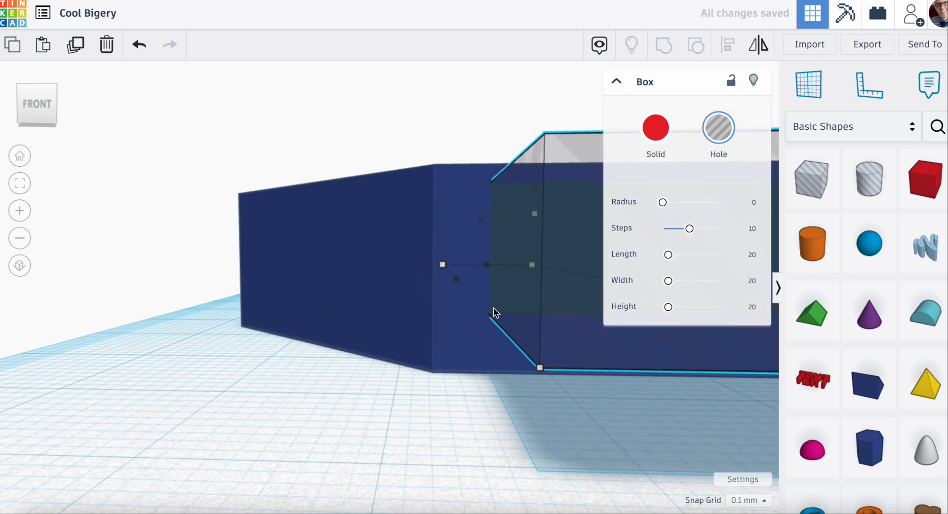
{"action": "middle_click_drag", "start_coordinate": [493, 307], "coordinate": [239, 333]}
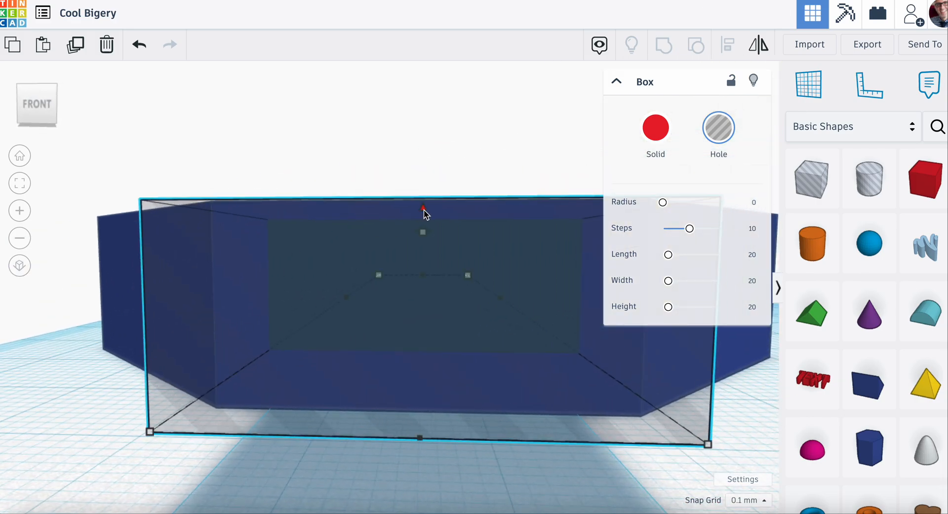
{"action": "left_click_drag", "start_coordinate": [423, 213], "coordinate": [423, 218]}
Copy the bar hole, rotate the copy, and position it across the ring through another pair of opposite sides.
{"action": "right_click_drag", "start_coordinate": [193, 254], "coordinate": [283, 279]}
{"action": "scroll", "coordinate": [283, 280], "scroll_direction": "down", "scroll_amount": 5}
{"action": "scroll", "coordinate": [197, 252], "scroll_direction": "down", "scroll_amount": 5}
{"action": "right_click_drag", "start_coordinate": [152, 238], "coordinate": [235, 313]}
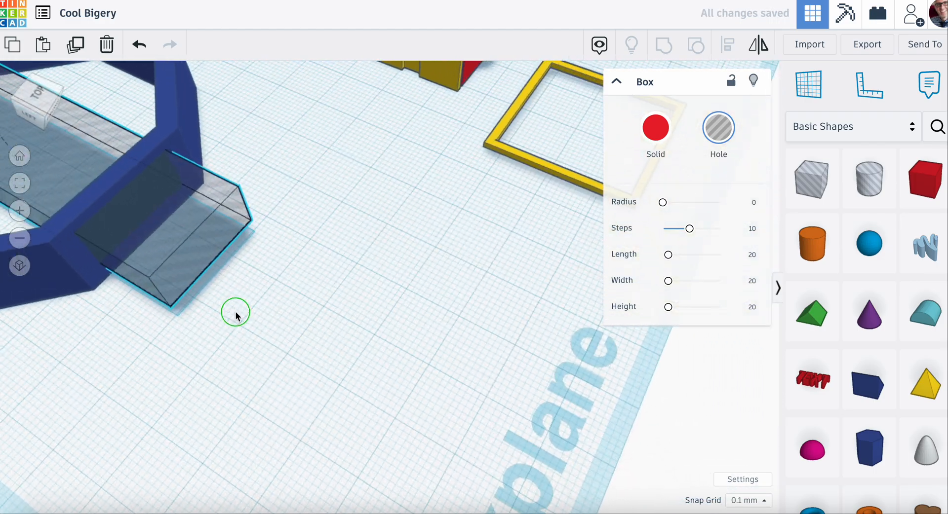
{"action": "middle_click_drag", "start_coordinate": [175, 257], "coordinate": [545, 314]}
{"action": "scroll", "coordinate": [213, 318], "scroll_direction": "down", "scroll_amount": 5}
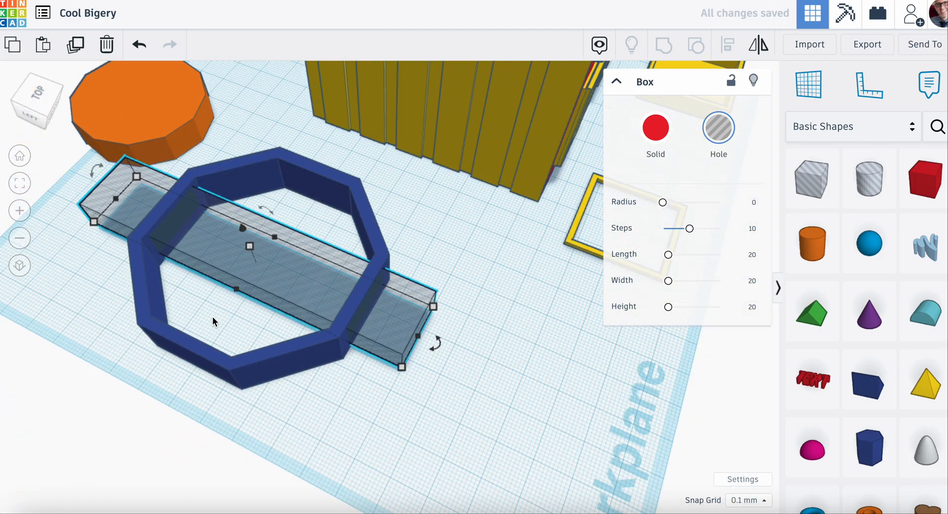
{"action": "left_click_drag", "start_coordinate": [283, 271], "coordinate": [383, 314]}
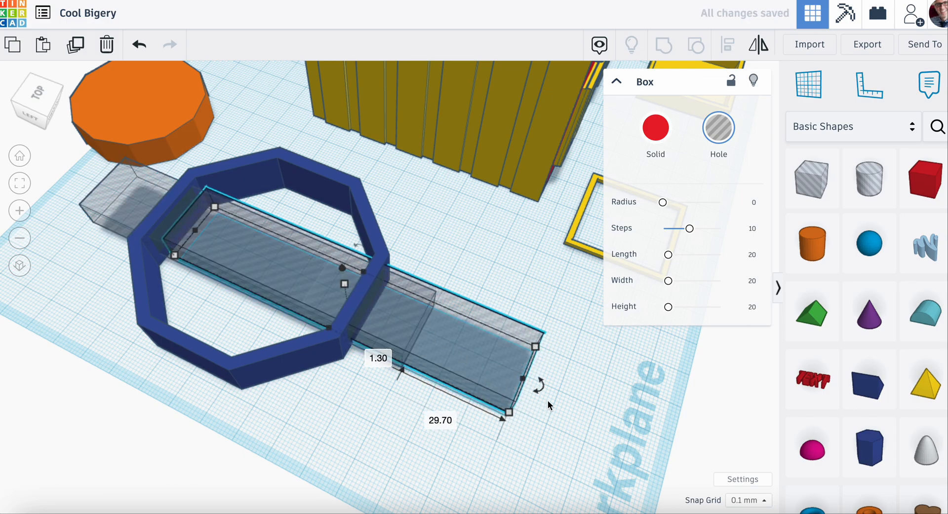
{"action": "left_click_drag", "start_coordinate": [538, 385], "coordinate": [495, 414]}
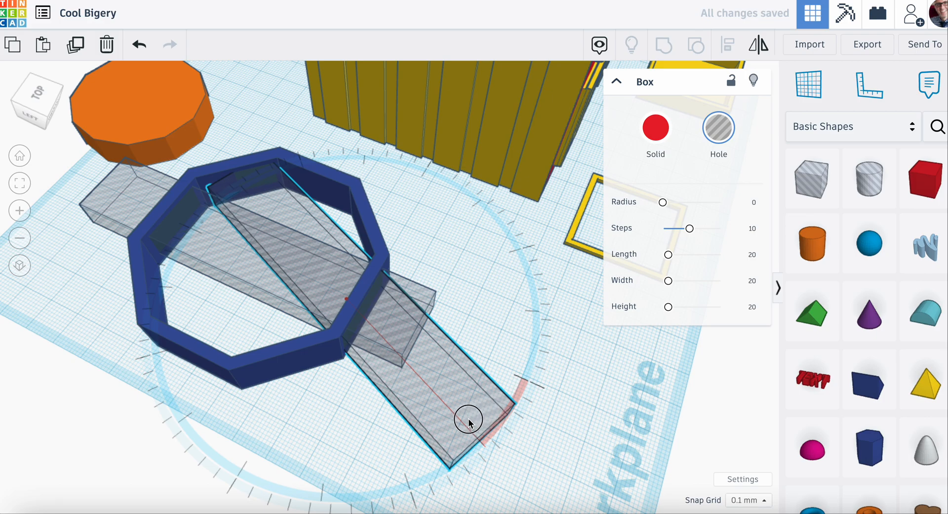
{"action": "left_click_drag", "start_coordinate": [434, 431], "coordinate": [318, 411]}
Make a third bar hole, rotate it to cross another pair of opposite ring sides, and nudge it into alignment.
{"action": "left_click_drag", "start_coordinate": [416, 356], "coordinate": [432, 358]}
{"action": "left_click_drag", "start_coordinate": [441, 391], "coordinate": [404, 419]}
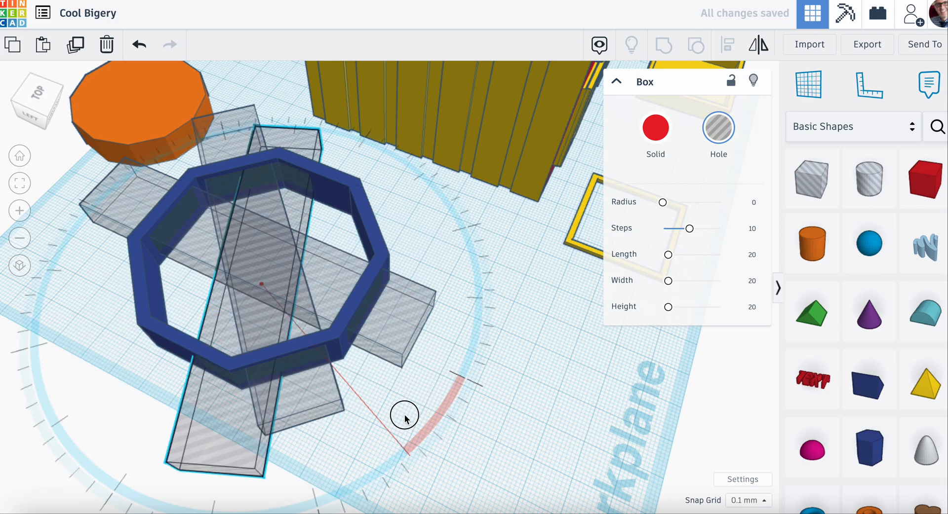
{"action": "left_click_drag", "start_coordinate": [344, 431], "coordinate": [335, 434]}
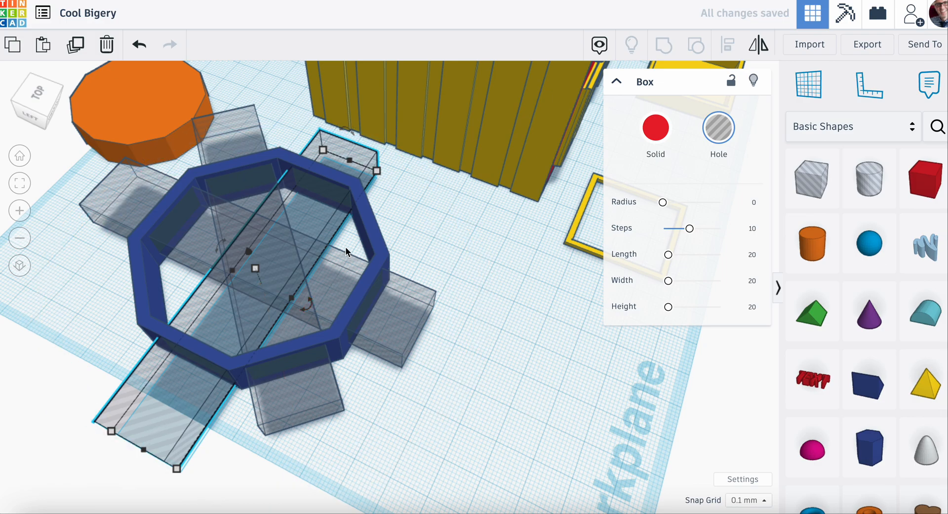
{"action": "key", "text": "Left"}
{"action": "key", "text": "Left"}
{"action": "key", "text": "Left"}
{"action": "key", "text": "Left"}
{"action": "key", "text": "Left"}
{"action": "key", "text": "Left"}
{"action": "key", "text": "Left"}
{"action": "key", "text": "Left"}
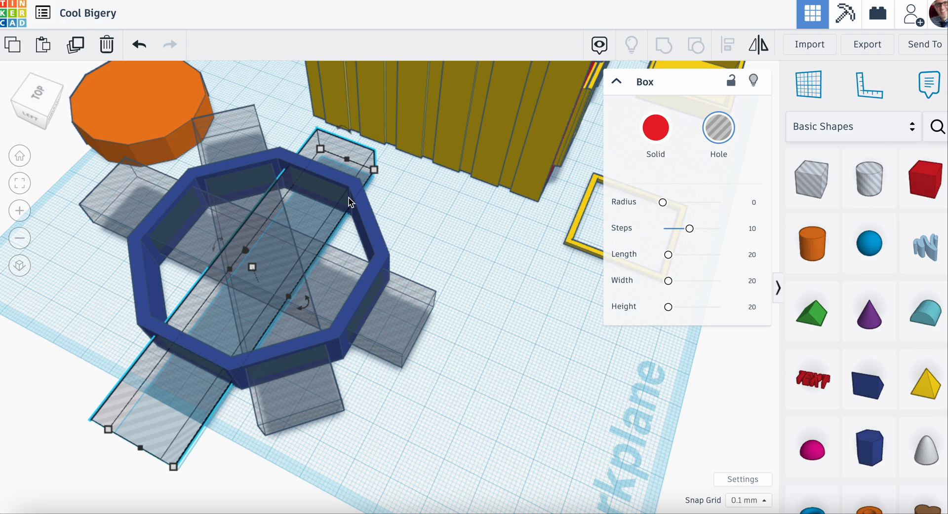
Make a fourth bar hole, rotate it, and place it across the last uncut pair of opposite ring sides.
{"action": "left_click_drag", "start_coordinate": [241, 312], "coordinate": [380, 393]}
{"action": "left_click_drag", "start_coordinate": [481, 291], "coordinate": [522, 426]}
{"action": "left_click_drag", "start_coordinate": [509, 273], "coordinate": [334, 256]}
Move the orange cylinder away from the ring, and group the ring with the four bar holes to cut its sides.
{"action": "right_click_drag", "start_coordinate": [218, 281], "coordinate": [546, 302]}
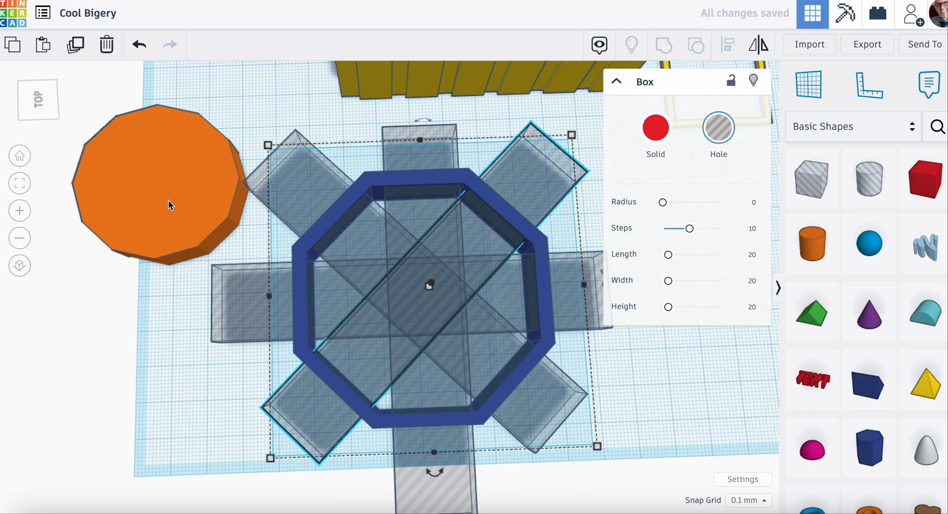
{"action": "left_click_drag", "start_coordinate": [168, 200], "coordinate": [64, 173]}
{"action": "left_click_drag", "start_coordinate": [246, 167], "coordinate": [563, 440]}
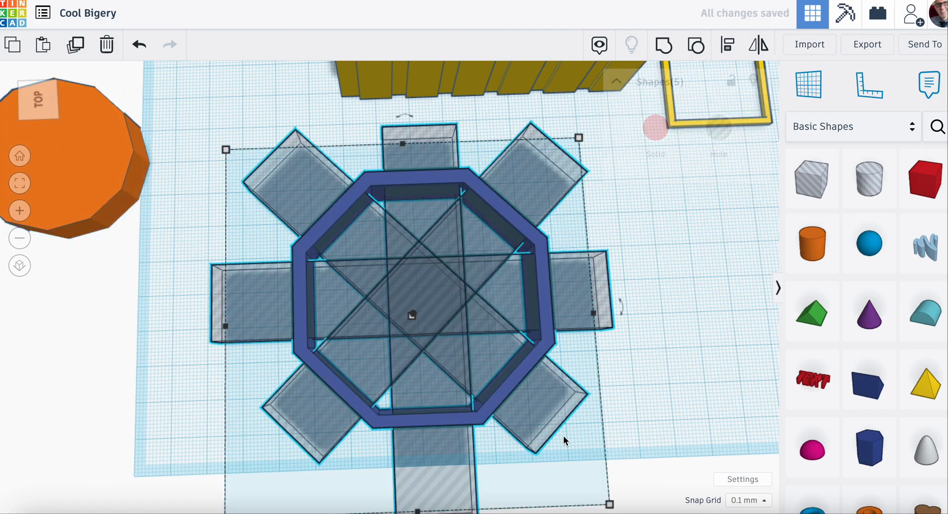
{"action": "left_click", "coordinate": [673, 47]}
Cut the grouped octagonal ring, set the workplane on the building's red roof, and place the ring there.
{"action": "right_click_drag", "start_coordinate": [718, 300], "coordinate": [570, 282]}
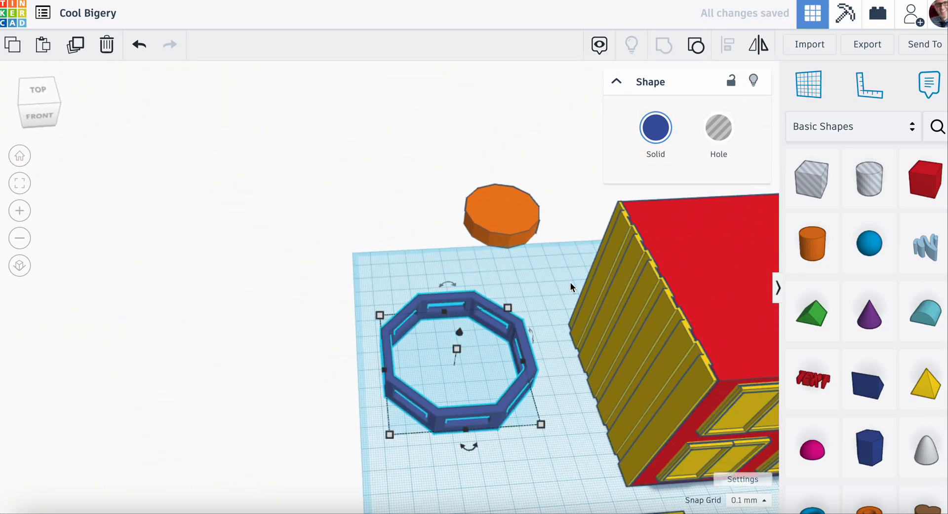
{"action": "key", "text": "Delete"}
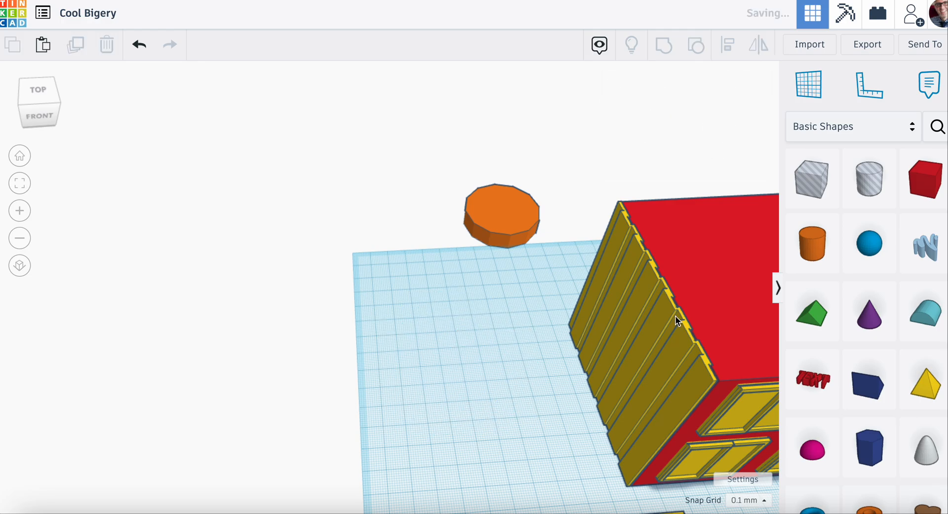
{"action": "key", "text": "w"}
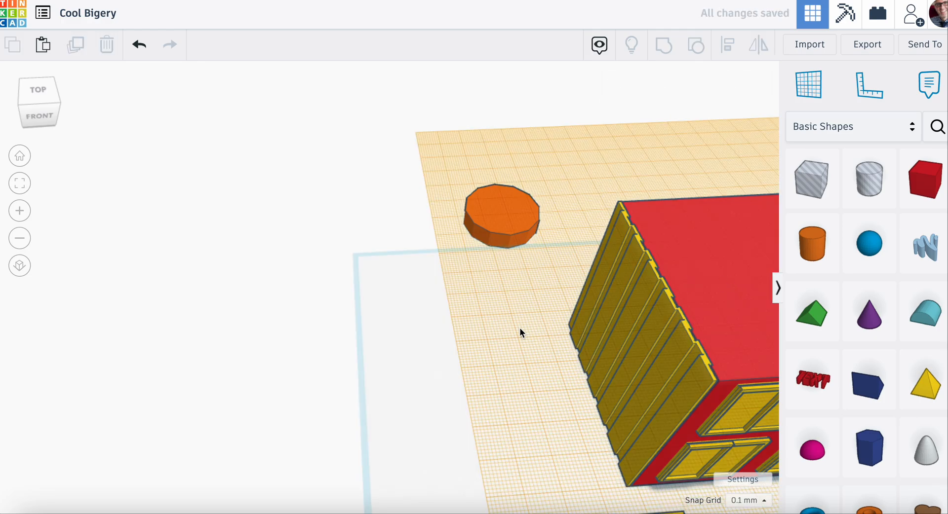
{"action": "key", "text": "ctrl+z"}
{"action": "left_click_drag", "start_coordinate": [667, 296], "coordinate": [712, 290]}
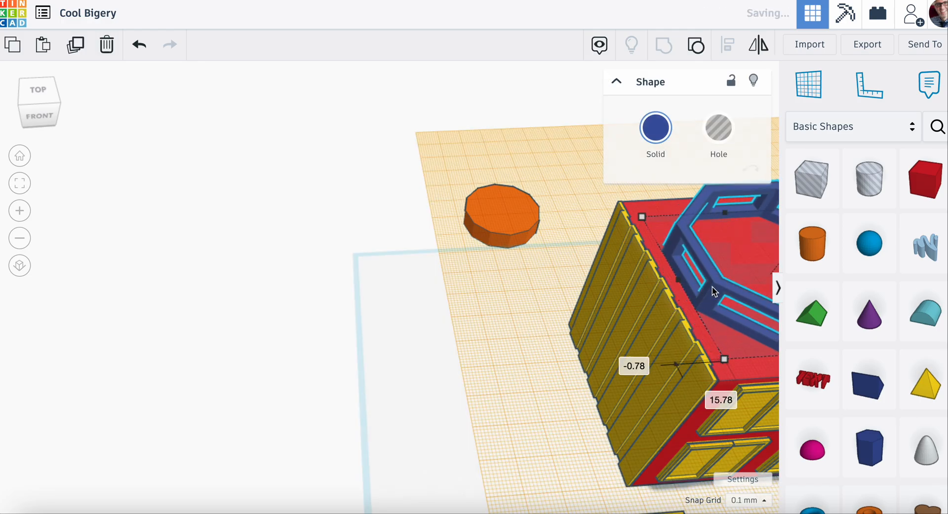
Centre the octagonal ring on the red roof, return the workplane to the base, and deselect the ring.
{"action": "middle_click_drag", "start_coordinate": [632, 323], "coordinate": [203, 330]}
{"action": "left_click_drag", "start_coordinate": [564, 342], "coordinate": [591, 356]}
{"action": "right_click_drag", "start_coordinate": [691, 380], "coordinate": [664, 401]}
{"action": "left_click", "coordinate": [176, 437]}
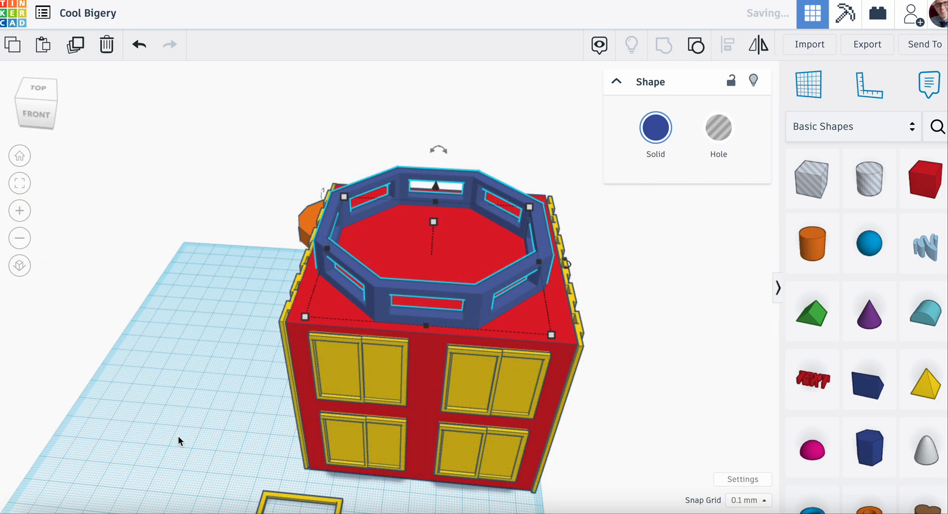
{"action": "left_click", "coordinate": [560, 102]}
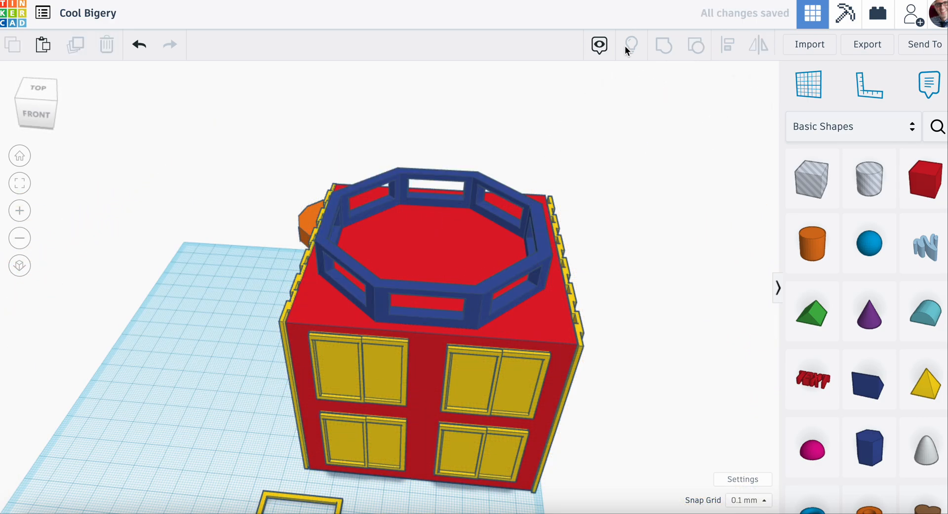